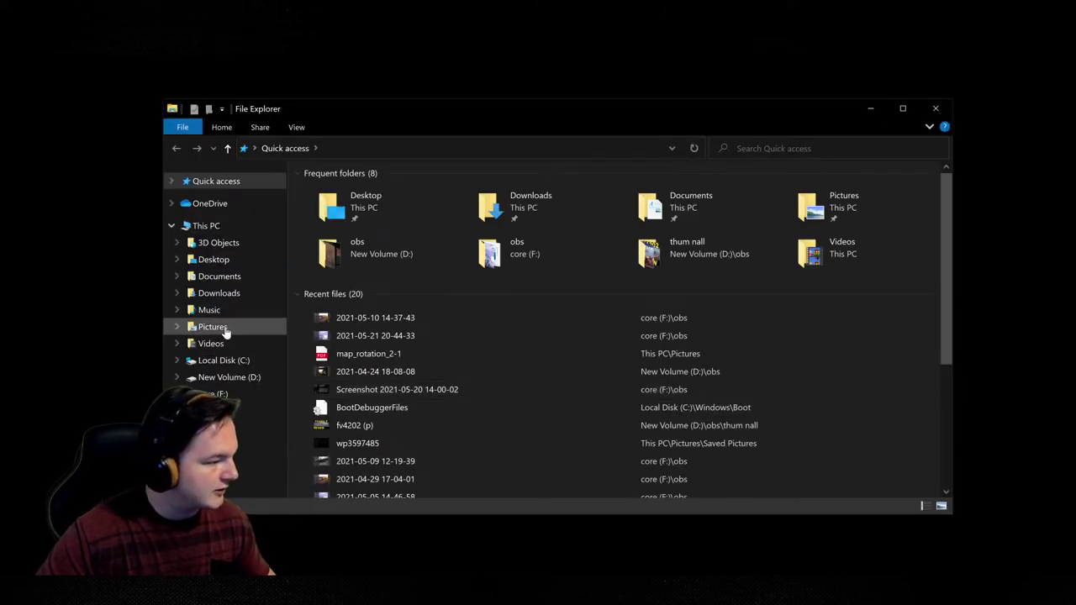
# Open map_rotation_2-1 from the Pictures folder as a PDF in Edge
pyautogui.click(212, 326)
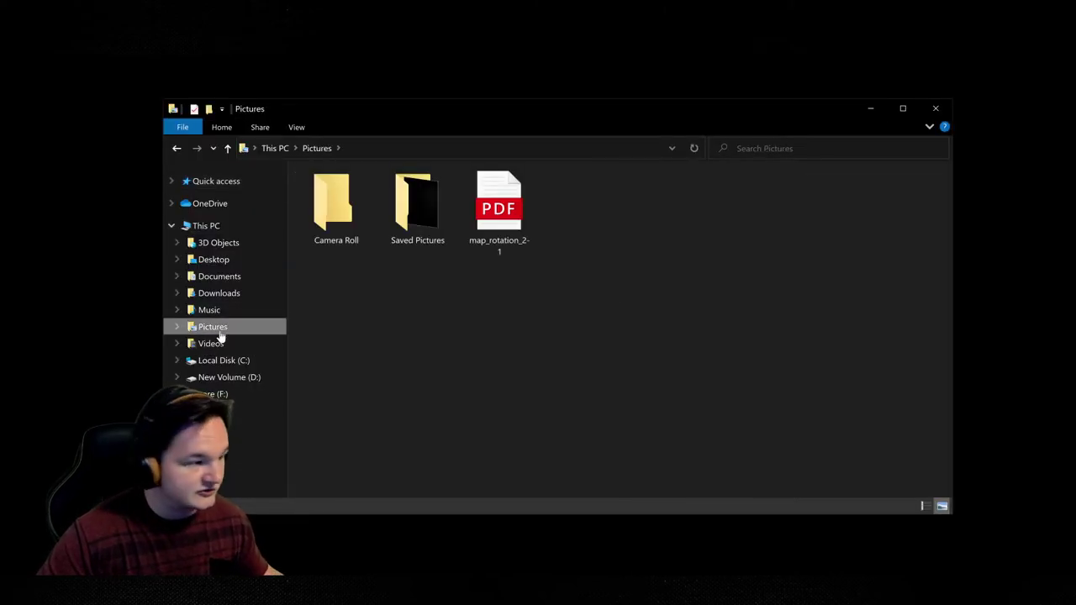
pyautogui.doubleClick(499, 210)
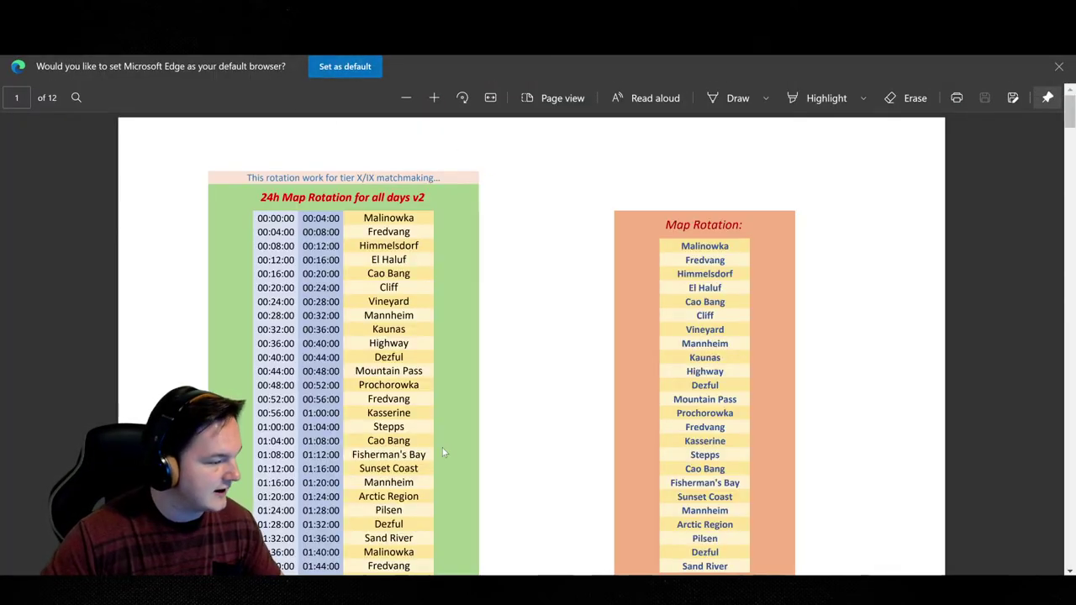
# Hide the cam source in OBS, then return to the PDF in Edge
pyautogui.hotkey('alt', 'Tab')
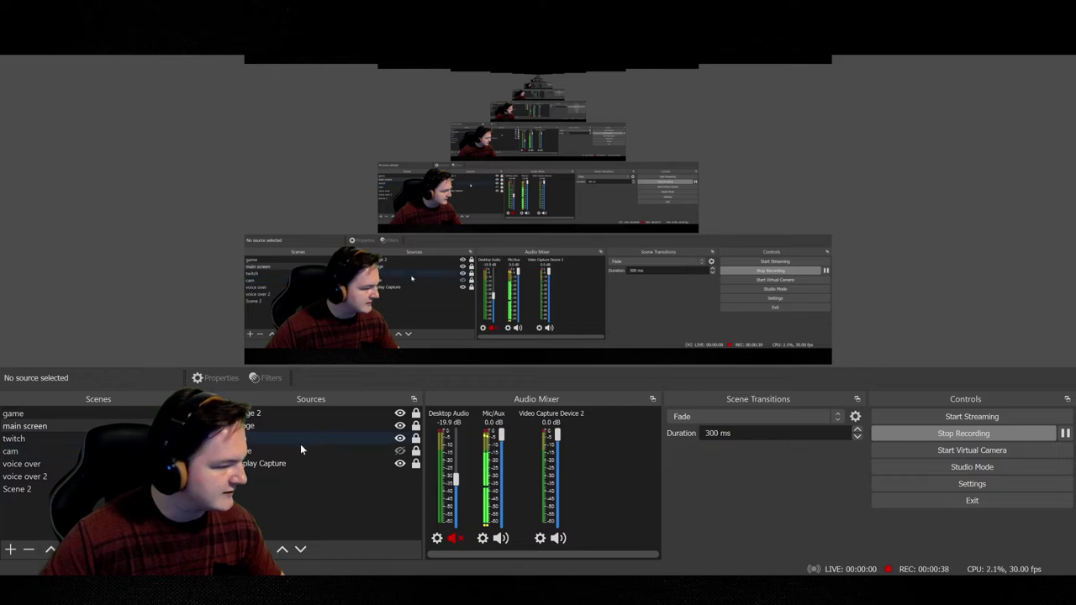
pyautogui.click(400, 438)
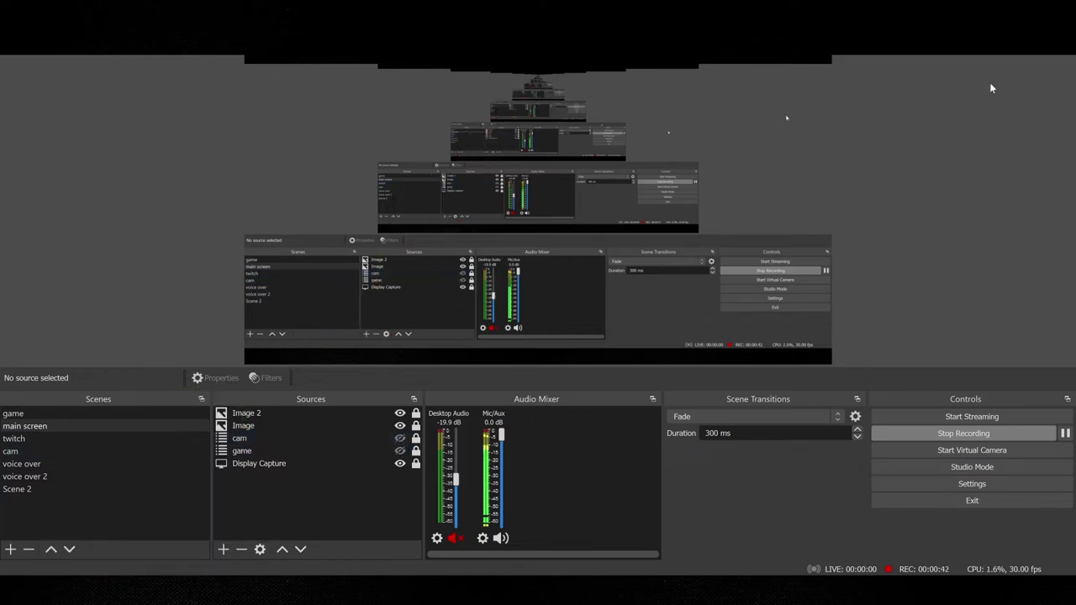
pyautogui.hotkey('alt', 'Tab')
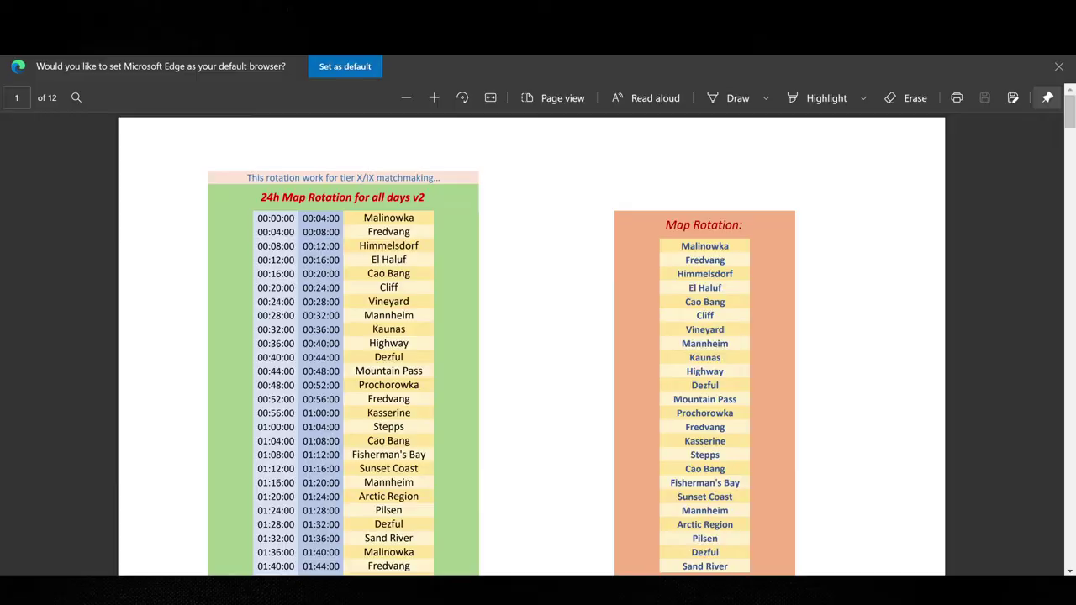
# Restore the OBS window to a smaller size and minimize it
pyautogui.hotkey('alt', 'Tab')
pyautogui.doubleClick(473, 112)
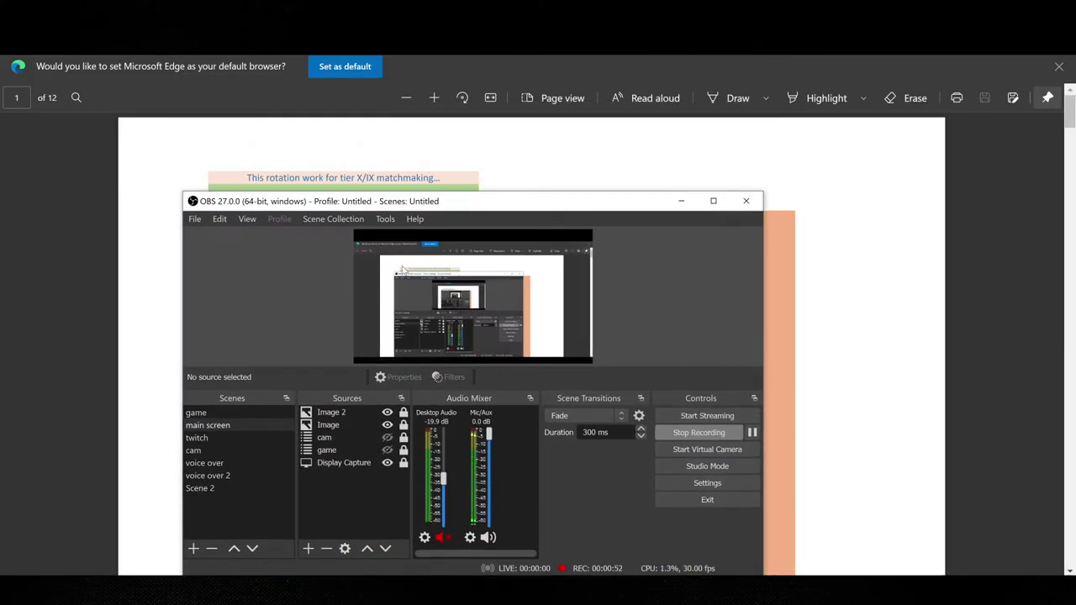
pyautogui.click(681, 200)
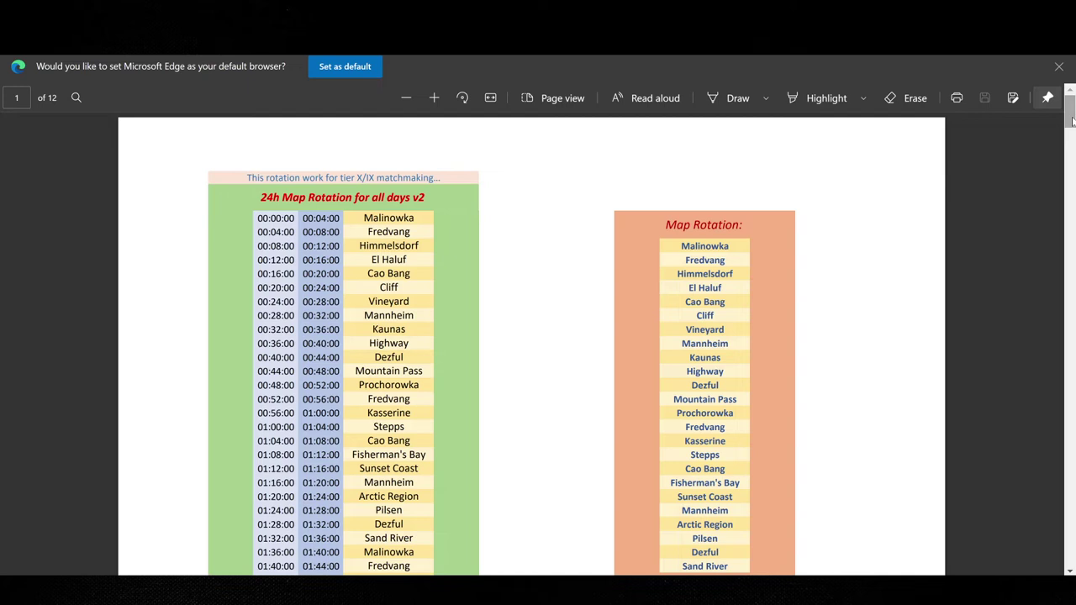
pyautogui.moveTo(1069, 109); pyautogui.dragTo(1071, 118)
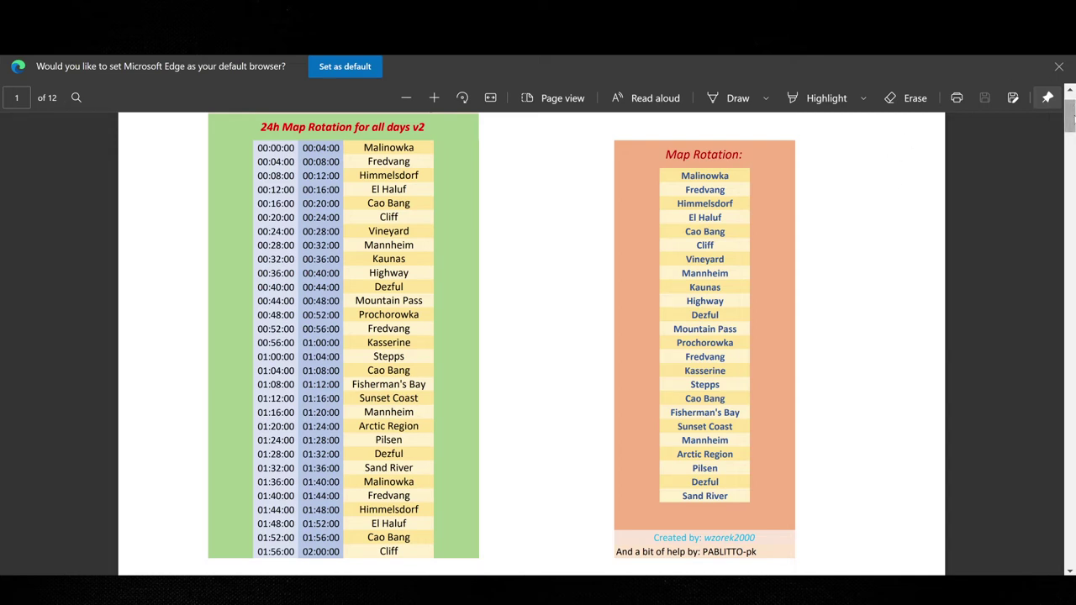
pyautogui.moveTo(1071, 118); pyautogui.dragTo(1071, 156)
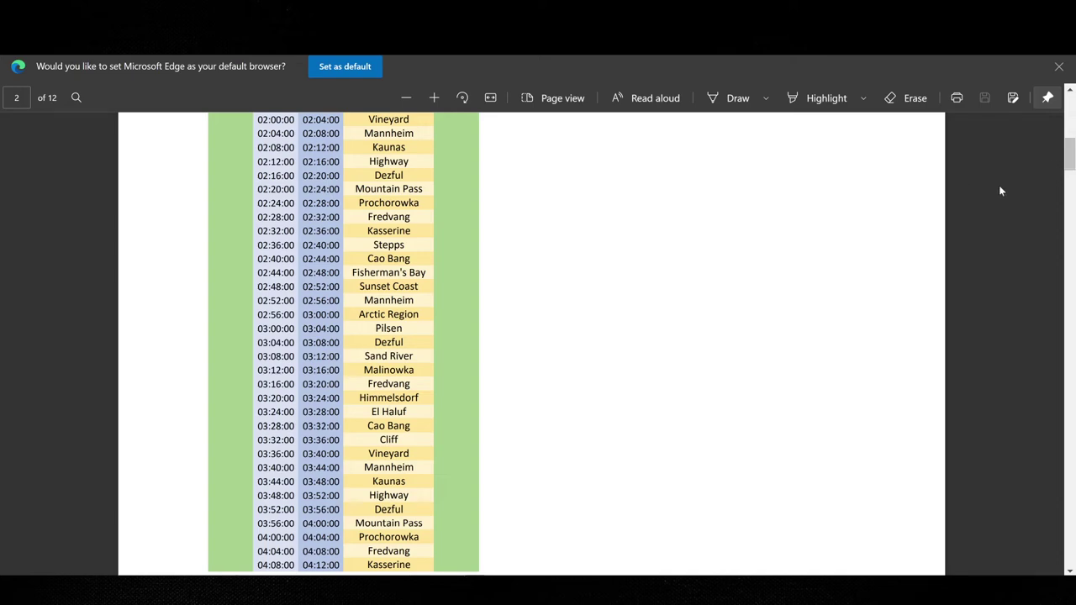
pyautogui.scroll(1, 629, 219)
pyautogui.scroll(3, 628, 219)
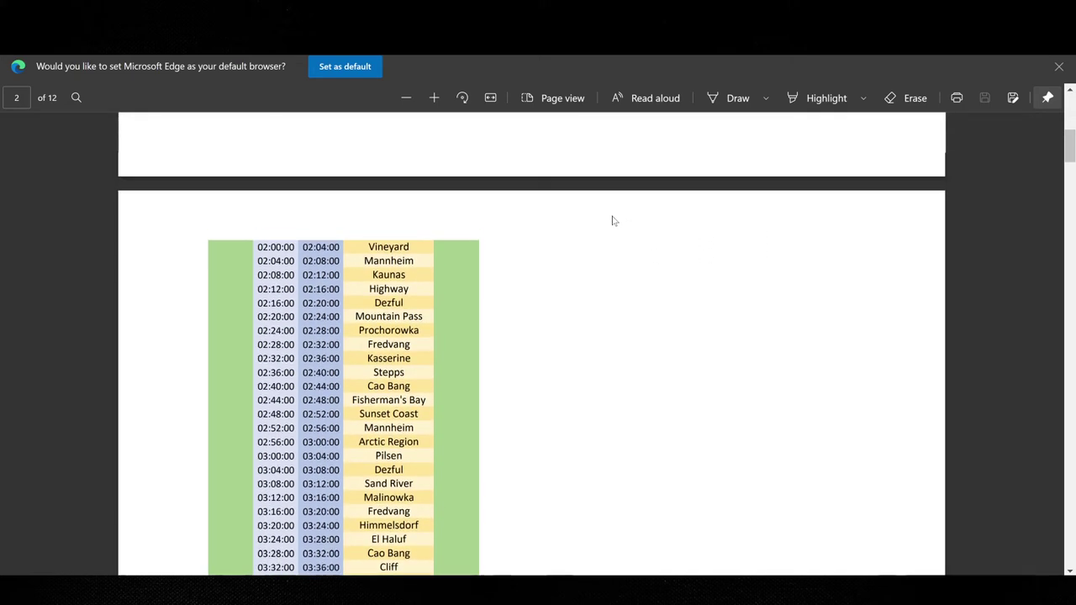
pyautogui.scroll(3, 504, 252)
pyautogui.scroll(3, 336, 244)
pyautogui.scroll(1, 248, 239)
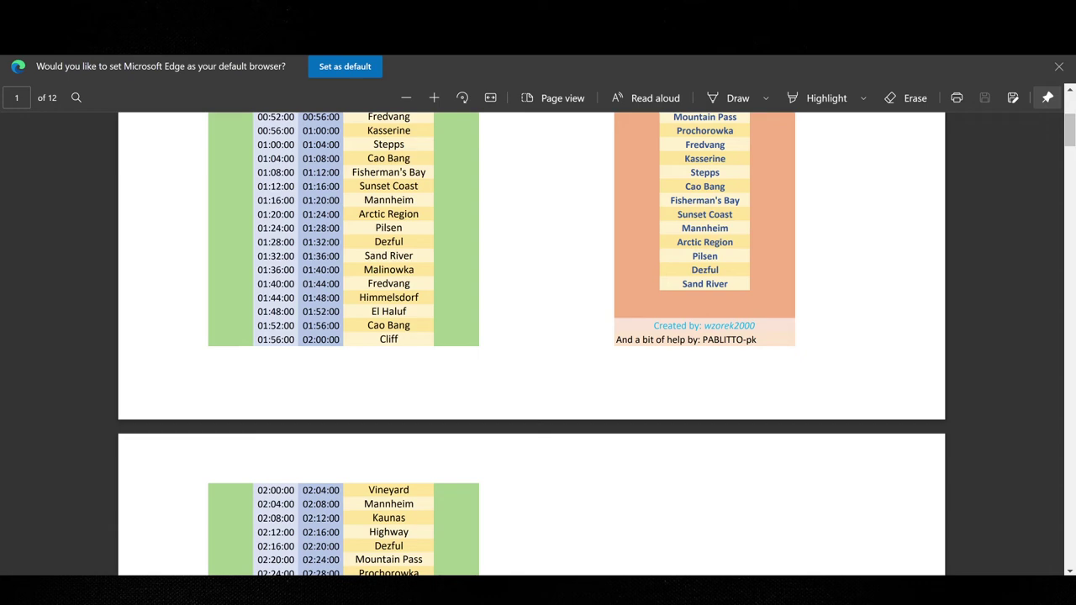
# Select the 01:24:00 time in the rotation table, then clear the selection
pyautogui.moveTo(270, 228); pyautogui.dragTo(319, 135)
pyautogui.click(515, 247)
pyautogui.moveTo(1069, 130); pyautogui.dragTo(1069, 195)
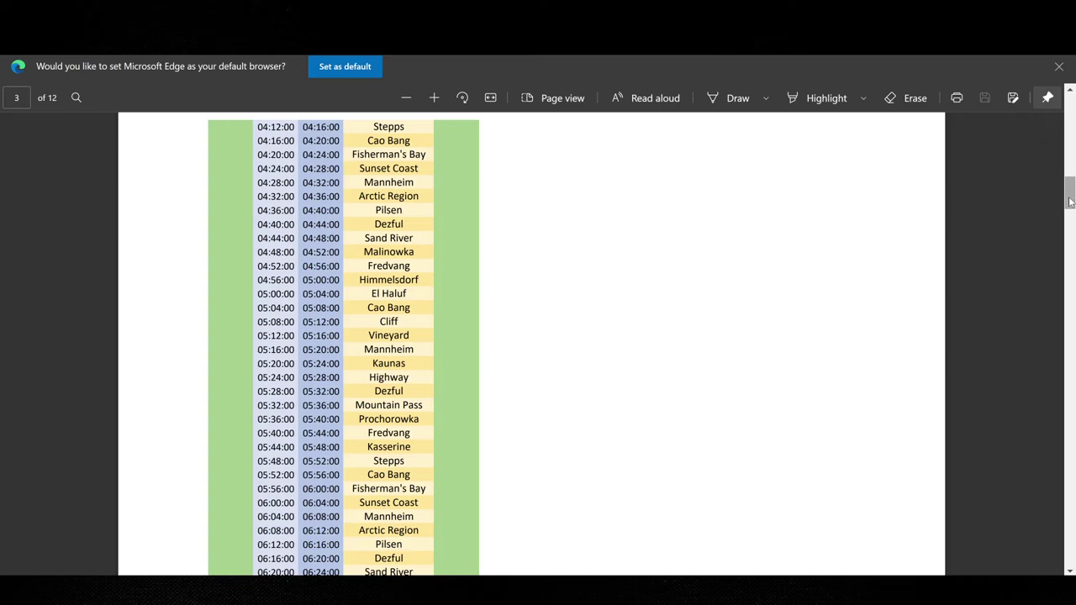
pyautogui.moveTo(1070, 200); pyautogui.dragTo(1060, 242)
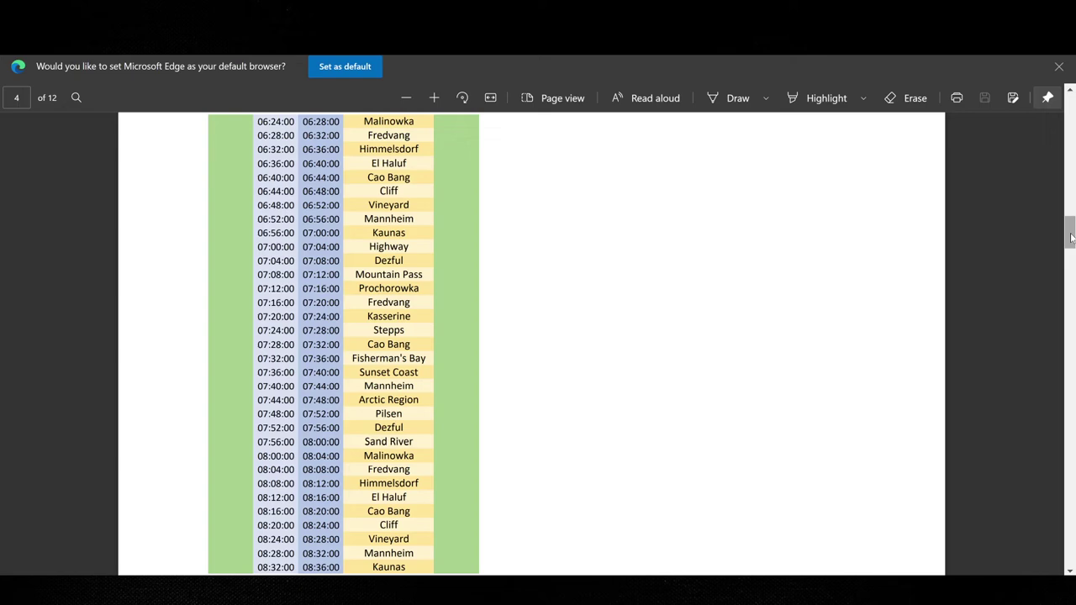
pyautogui.moveTo(1070, 236); pyautogui.dragTo(1070, 277)
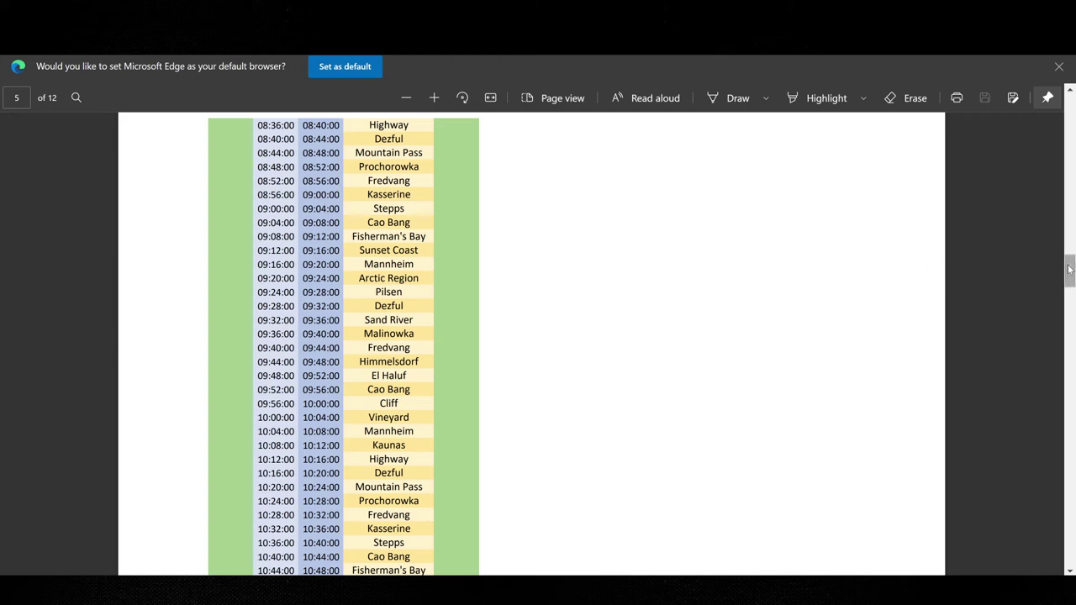
pyautogui.moveTo(1069, 269); pyautogui.dragTo(1070, 310)
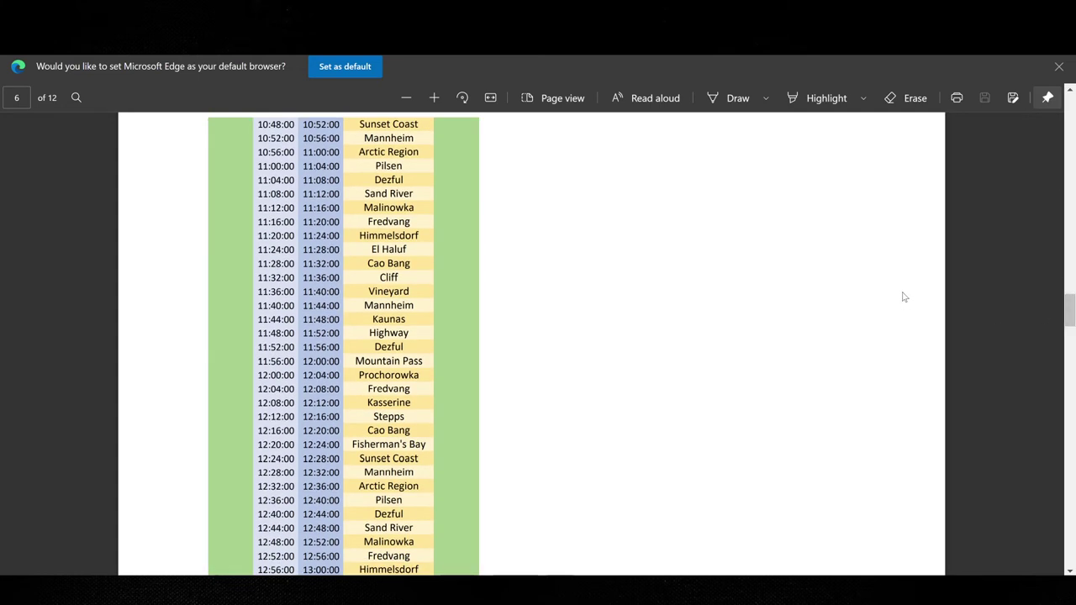
pyautogui.scroll(-4, 872, 257)
pyautogui.scroll(-4, 841, 252)
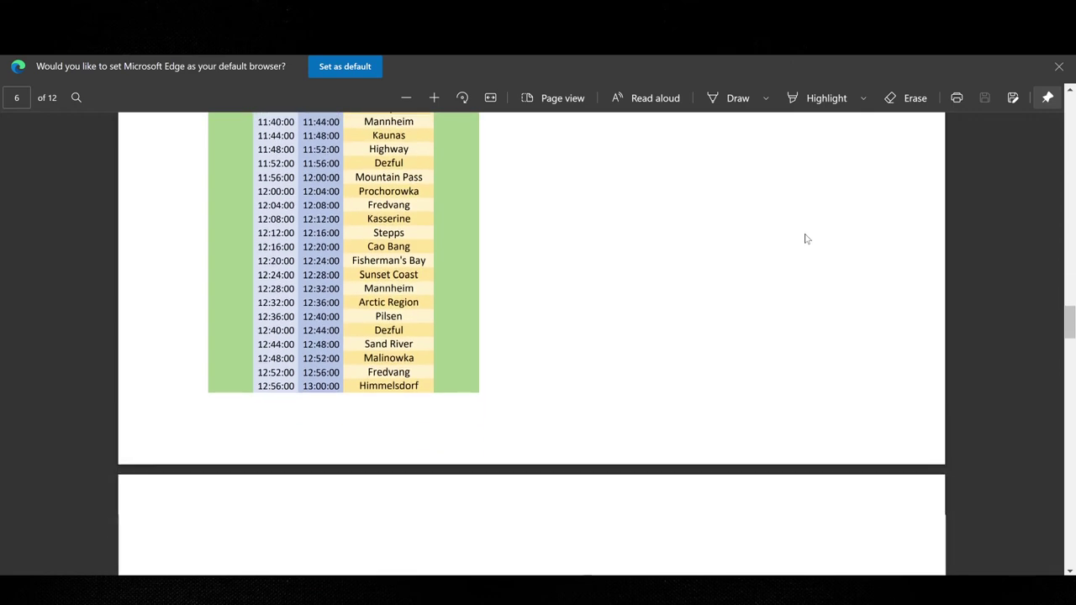
pyautogui.scroll(-4, 824, 248)
pyautogui.scroll(-4, 799, 242)
pyautogui.scroll(-3, 799, 242)
pyautogui.scroll(-1, 799, 242)
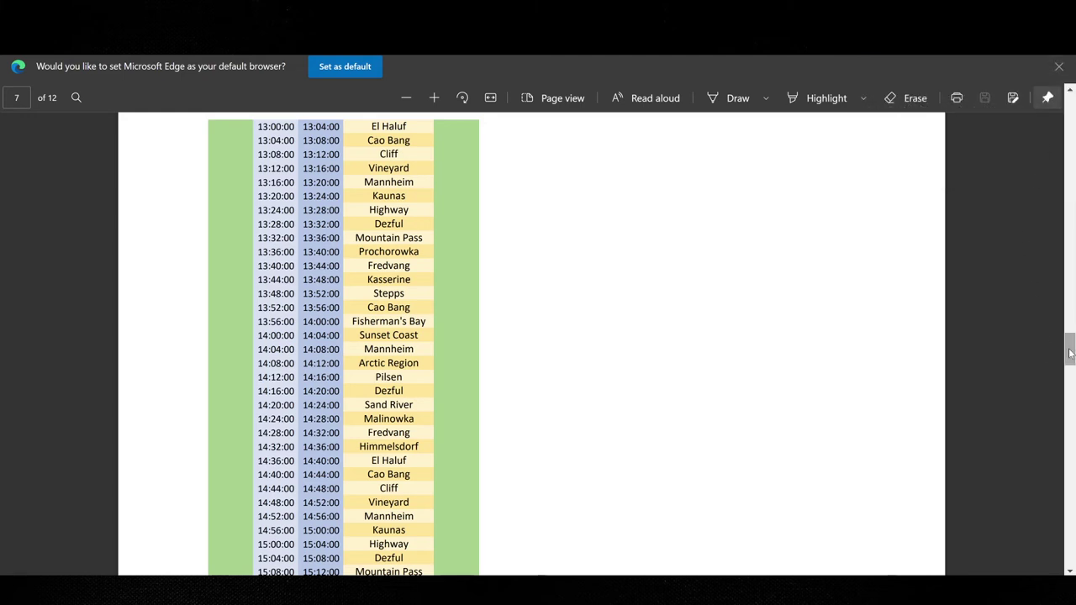
pyautogui.moveTo(1070, 351); pyautogui.dragTo(1070, 349)
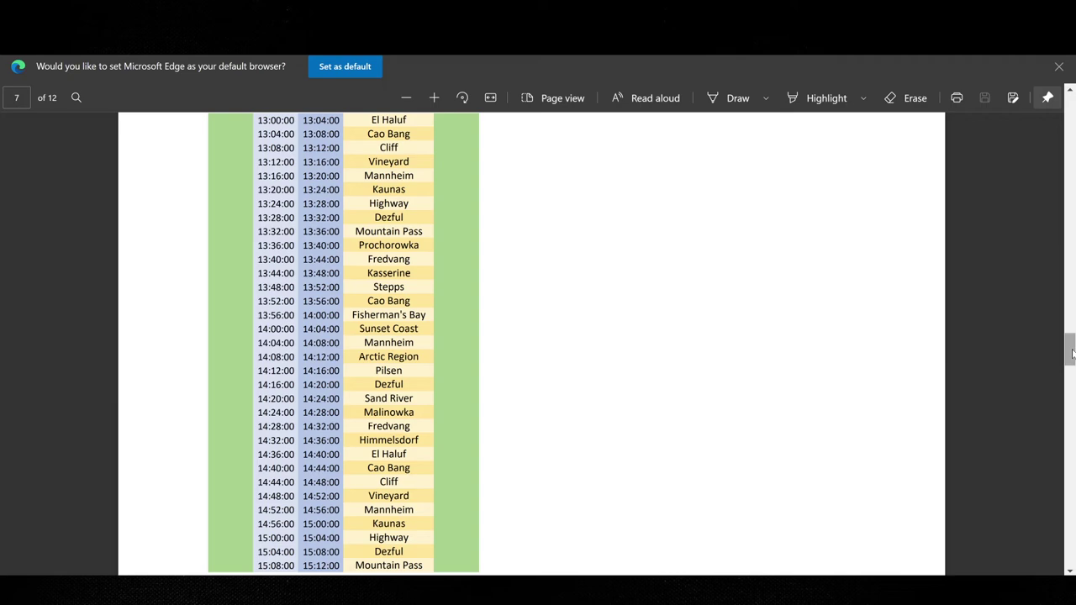
pyautogui.scroll(-3, 732, 284)
pyautogui.scroll(-3, 736, 277)
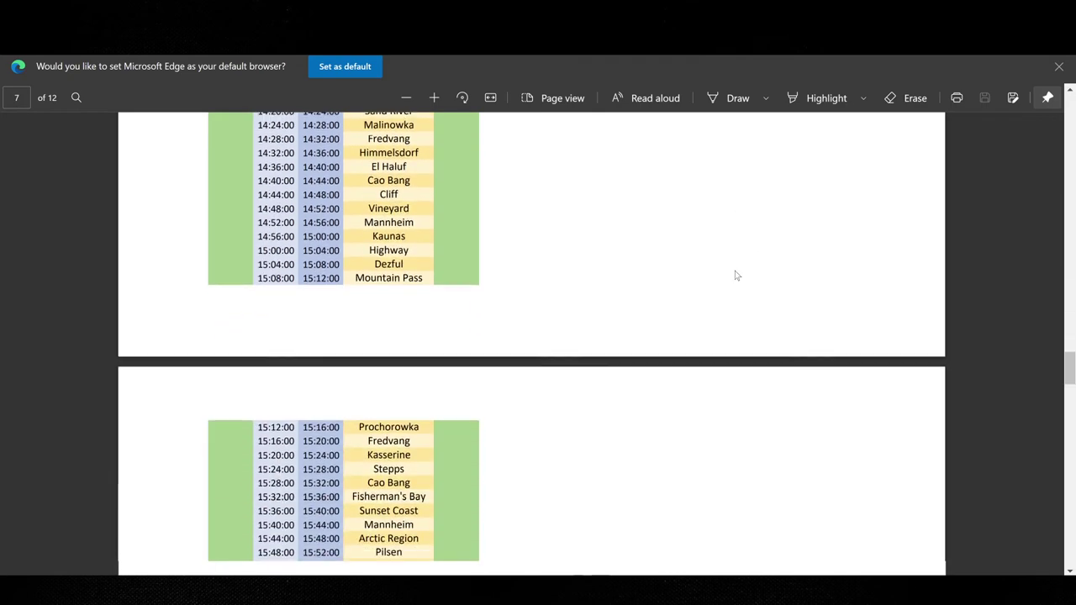
pyautogui.scroll(-3, 735, 278)
pyautogui.scroll(-2, 739, 270)
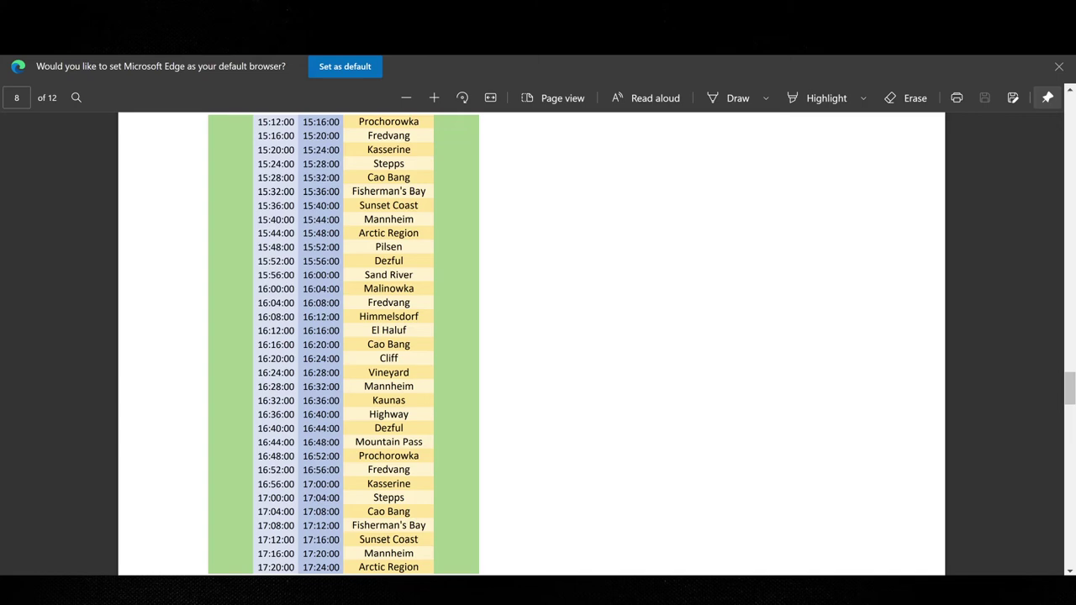
pyautogui.scroll(-3, 661, 330)
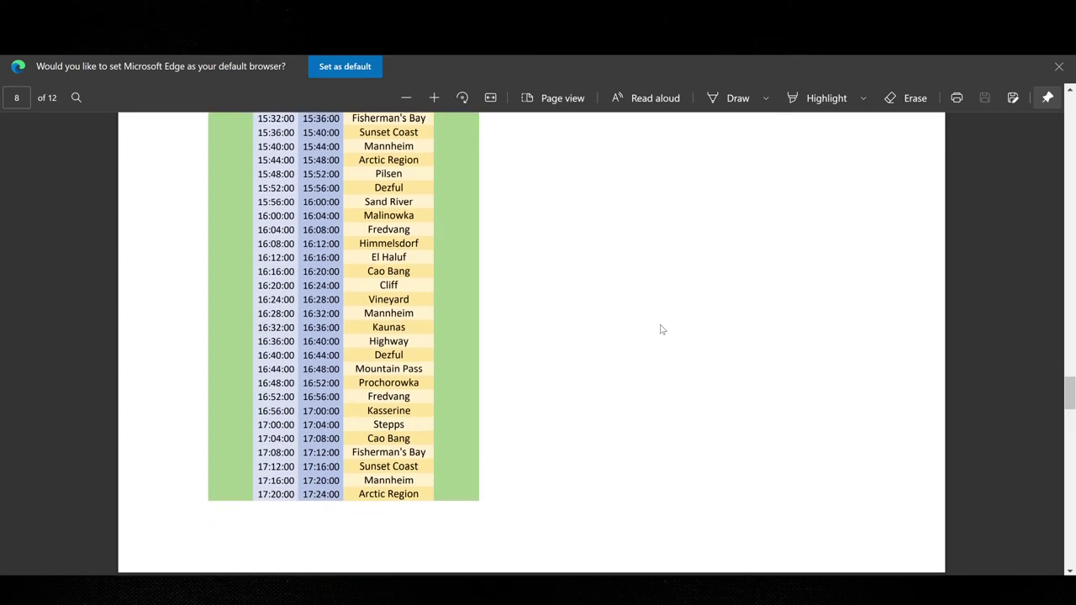
pyautogui.scroll(-3, 661, 330)
pyautogui.scroll(-3, 658, 330)
pyautogui.scroll(-3, 658, 330)
pyautogui.scroll(-3, 655, 333)
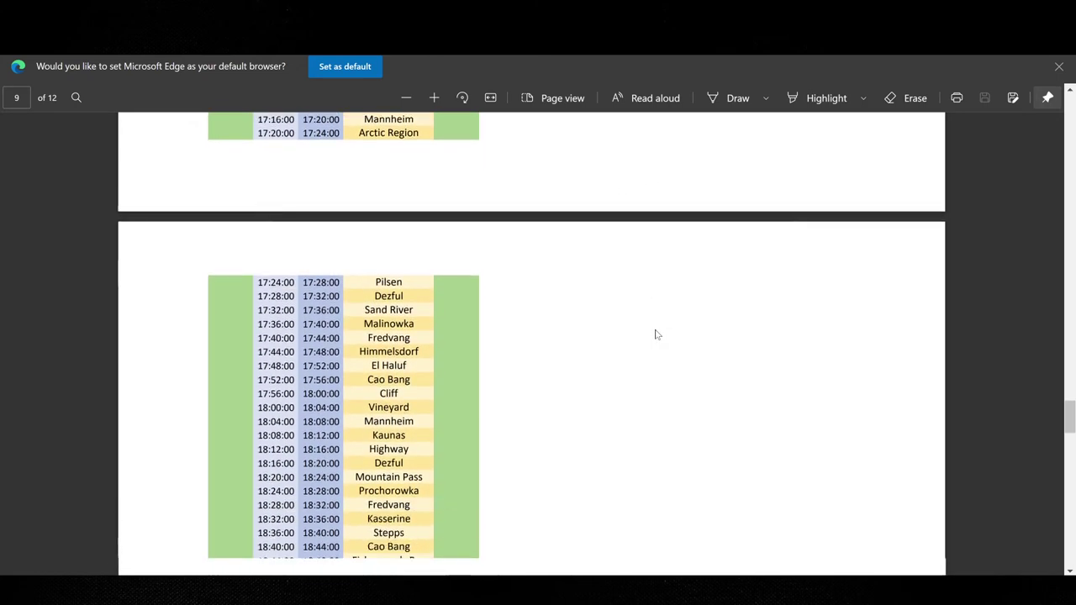
pyautogui.scroll(-3, 654, 335)
pyautogui.scroll(-2, 651, 337)
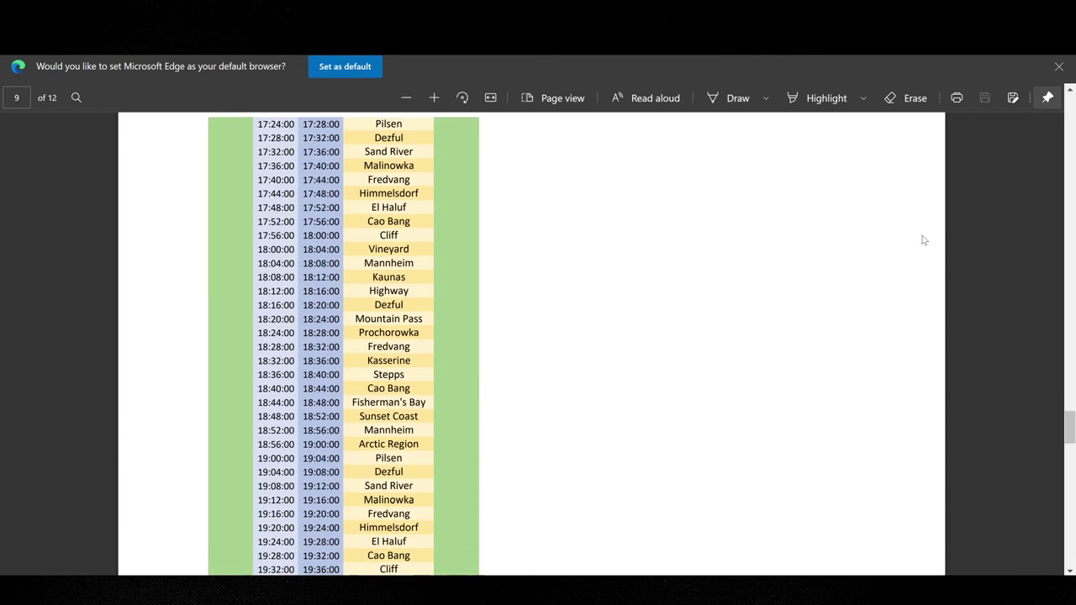
pyautogui.scroll(-2, 612, 374)
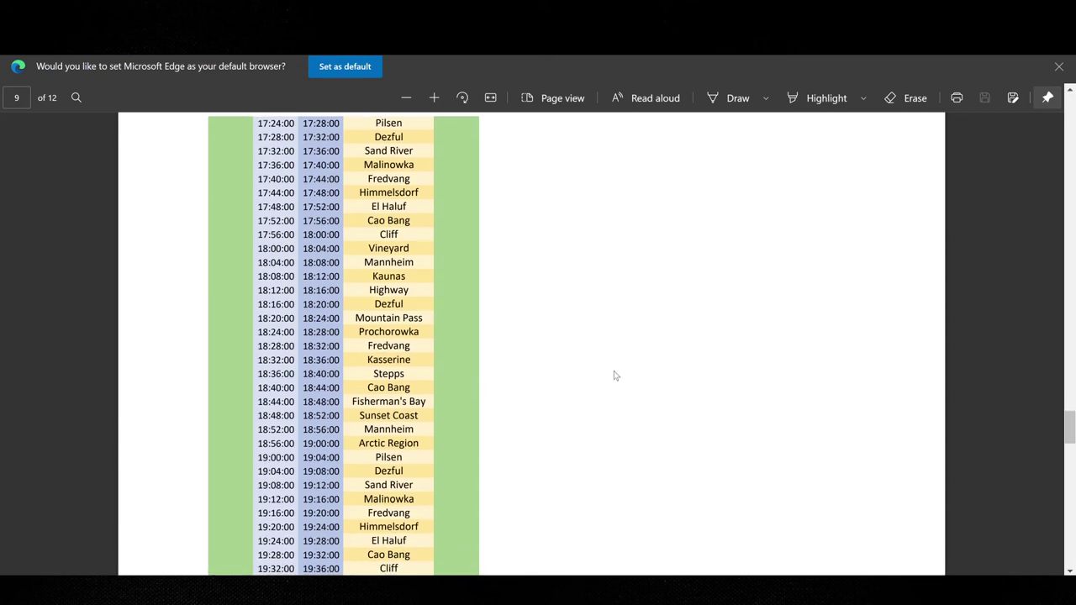
pyautogui.scroll(-4, 612, 374)
pyautogui.scroll(-3, 613, 375)
pyautogui.scroll(-5, 614, 375)
pyautogui.scroll(-2, 614, 376)
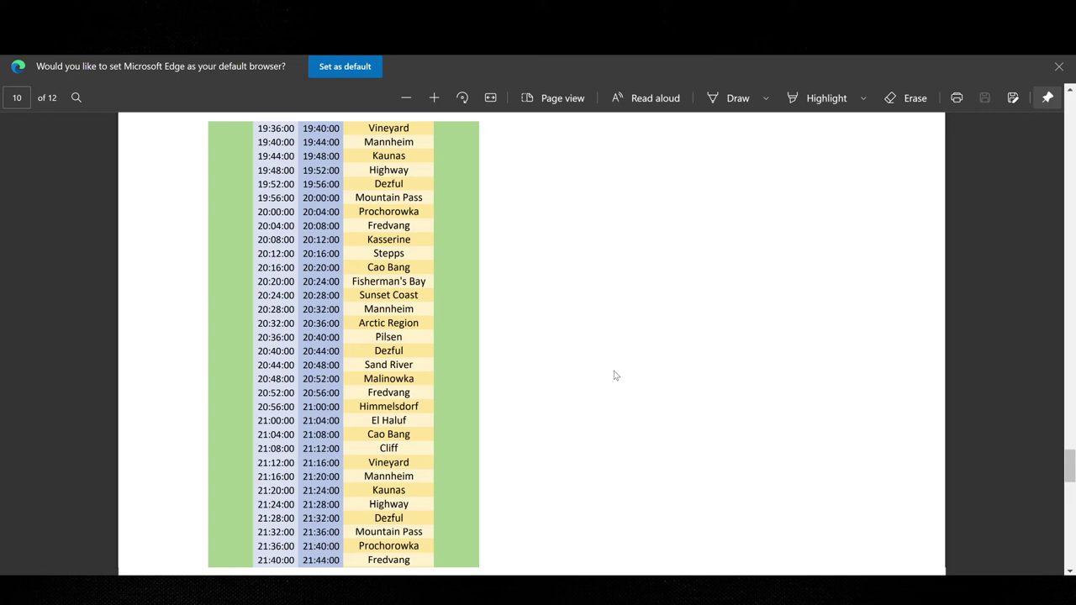
pyautogui.scroll(-2, 615, 376)
pyautogui.scroll(2, 614, 376)
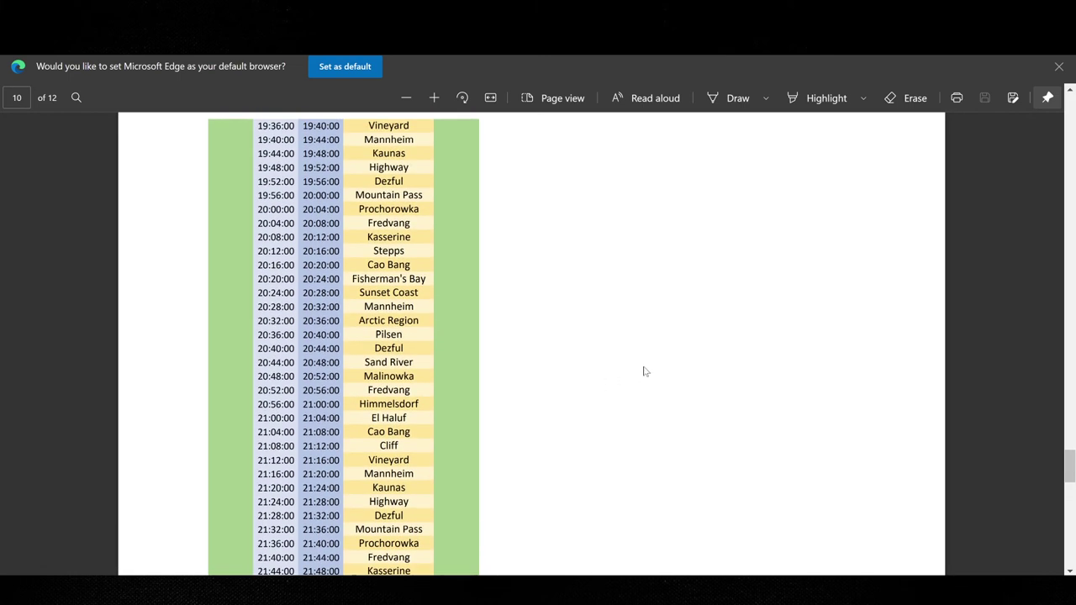
pyautogui.scroll(-3, 647, 369)
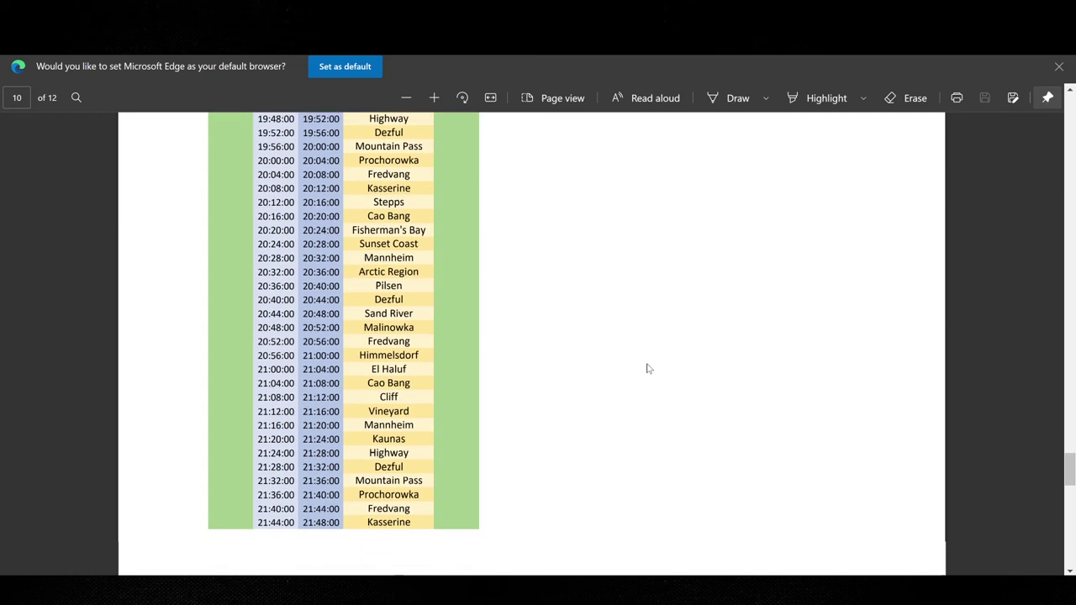
pyautogui.scroll(-3, 648, 368)
pyautogui.scroll(-3, 645, 368)
pyautogui.scroll(-3, 644, 368)
pyautogui.scroll(-3, 644, 368)
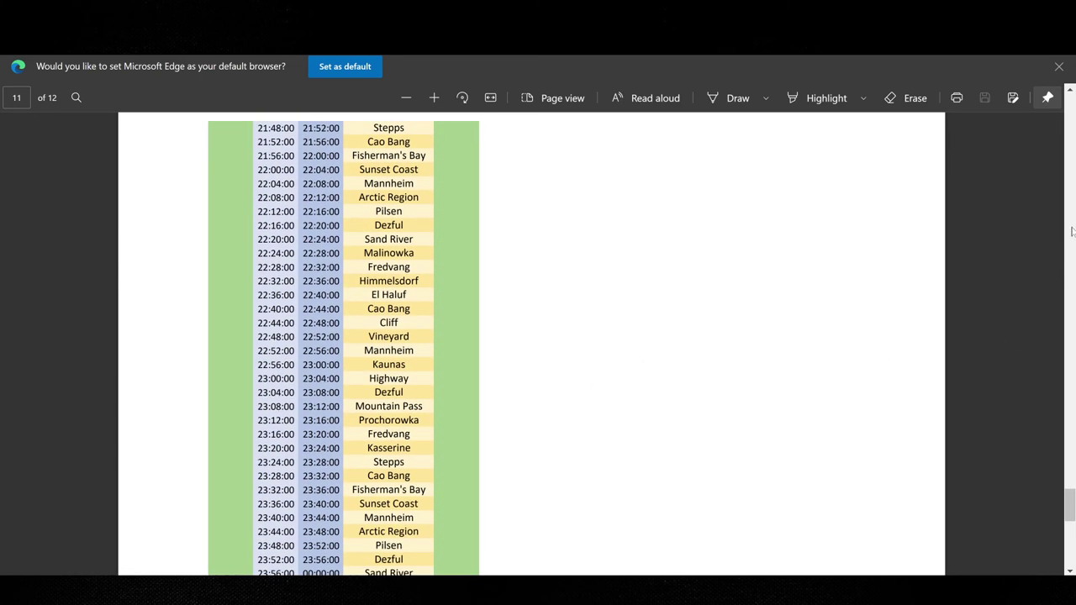
pyautogui.moveTo(1070, 513); pyautogui.dragTo(1070, 514)
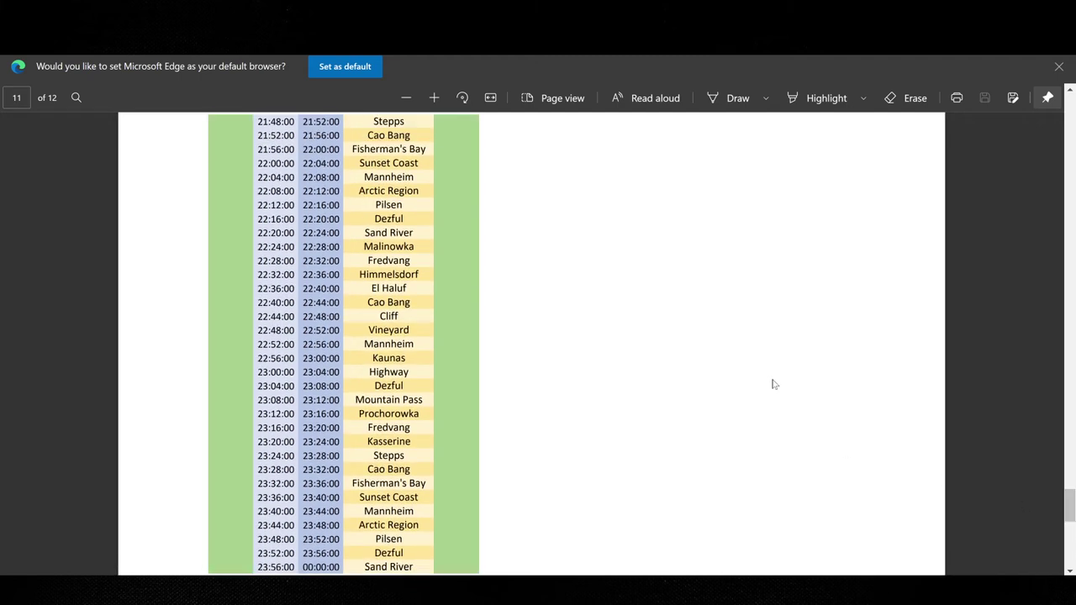
pyautogui.scroll(-5, 739, 376)
pyautogui.scroll(-3, 738, 376)
pyautogui.scroll(-5, 738, 376)
pyautogui.scroll(-3, 513, 328)
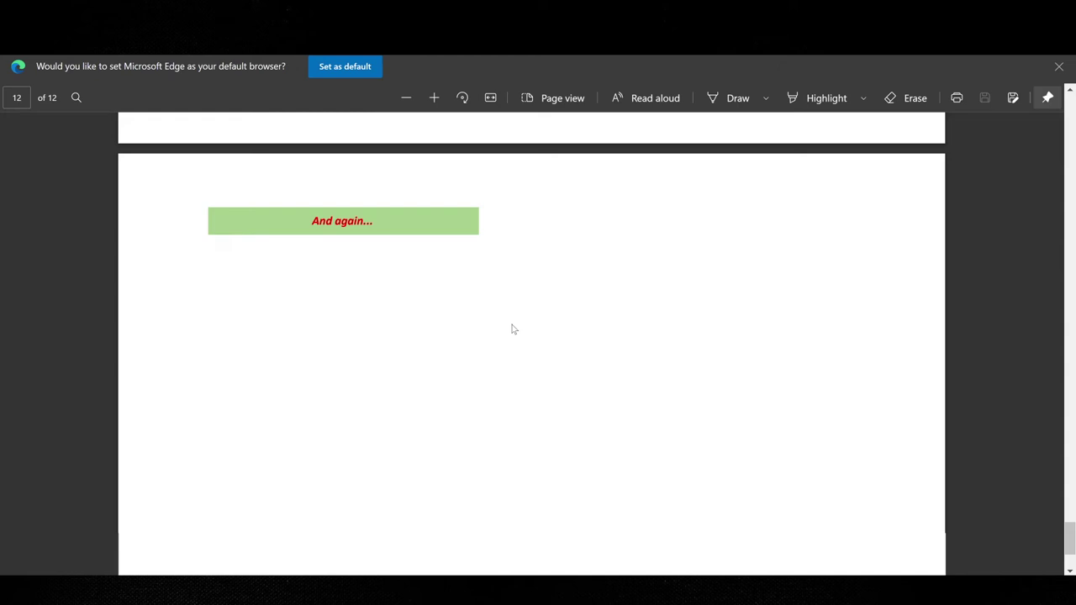
pyautogui.scroll(-2, 483, 294)
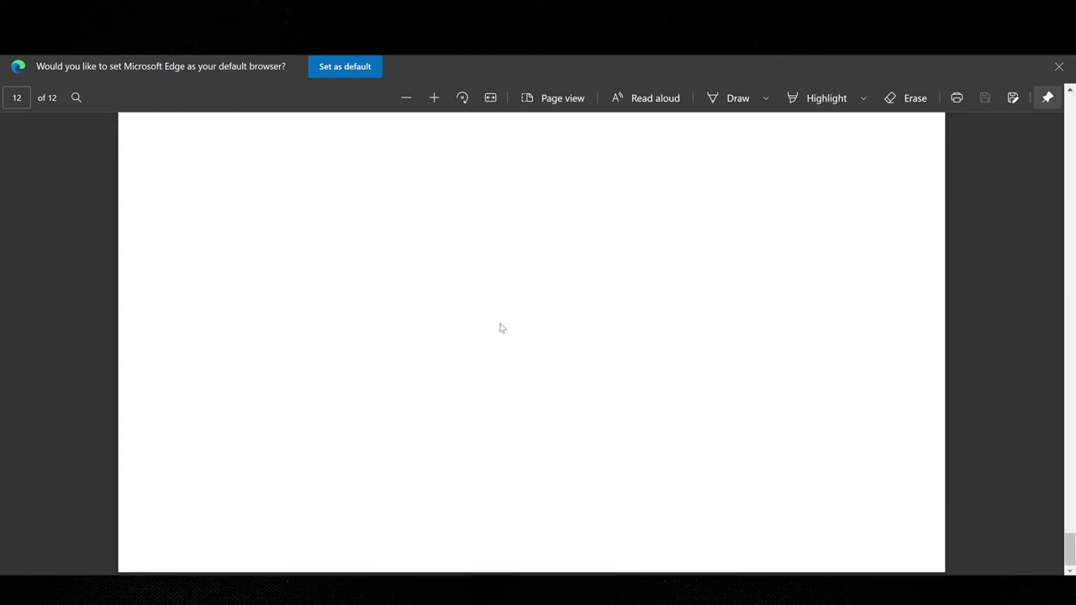
pyautogui.scroll(4, 500, 327)
pyautogui.scroll(5, 504, 332)
pyautogui.scroll(3, 521, 336)
pyautogui.scroll(2, 552, 350)
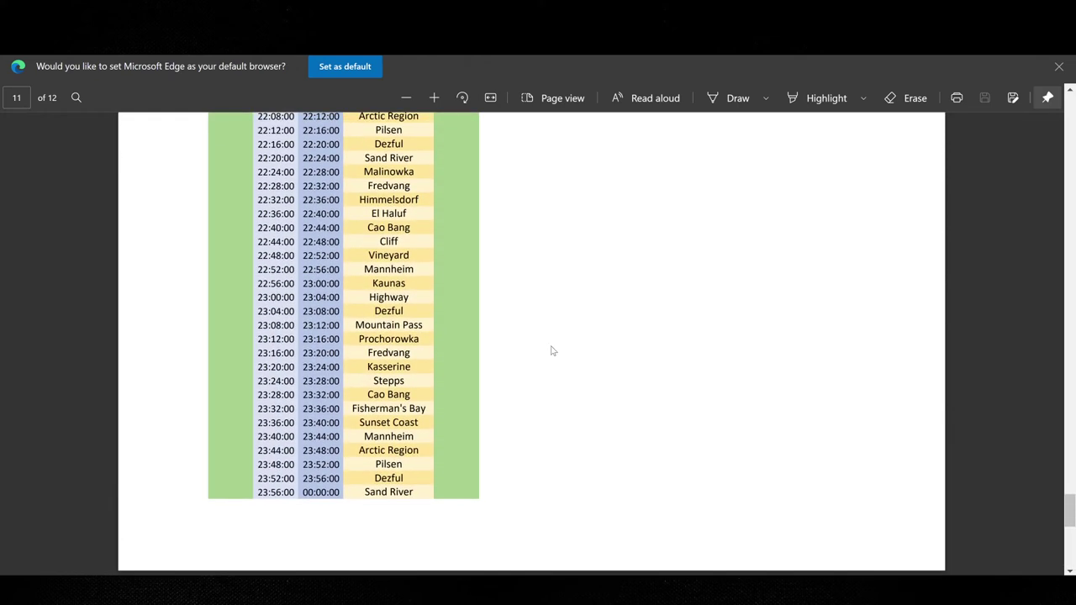
pyautogui.scroll(2, 552, 350)
# Bring OBS Studio in front of the PDF, which is at page 11
pyautogui.hotkey('alt', 'Tab')
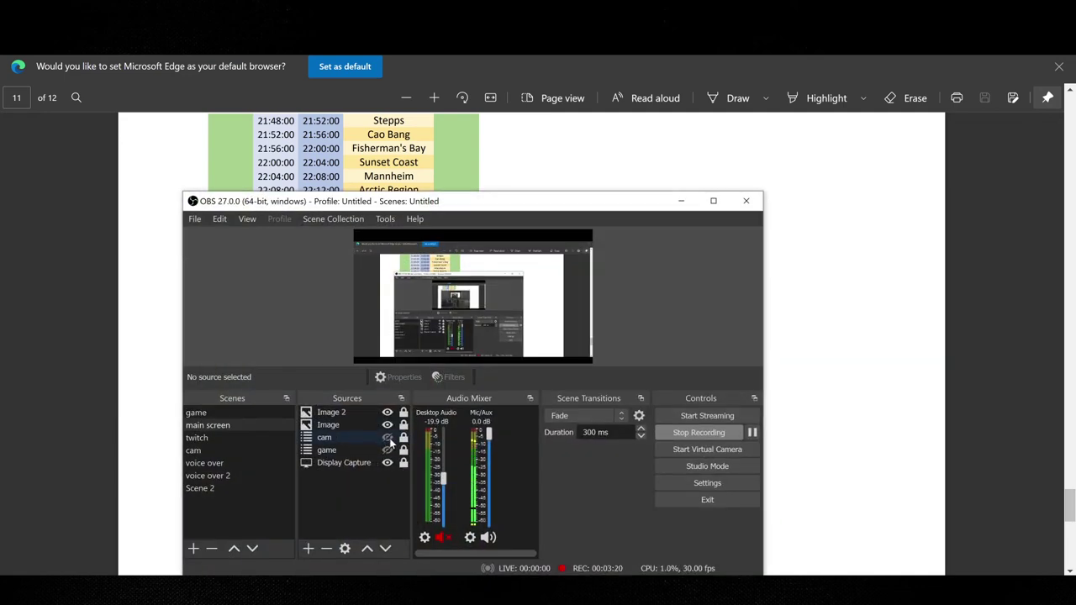
# Make the 'cam' webcam source visible and minimize OBS Studio
pyautogui.click(388, 437)
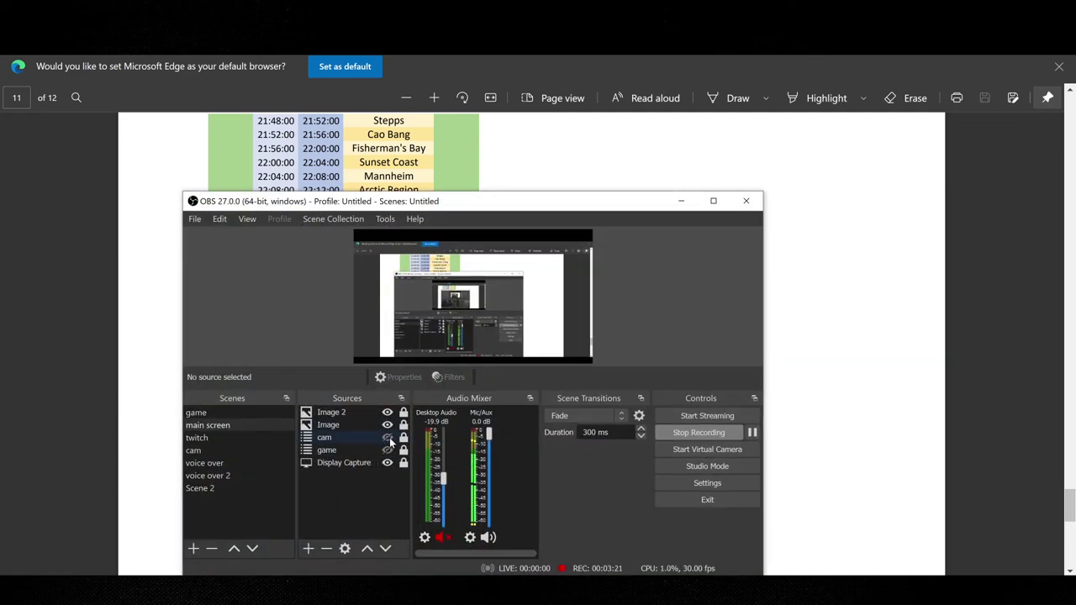
pyautogui.click(681, 201)
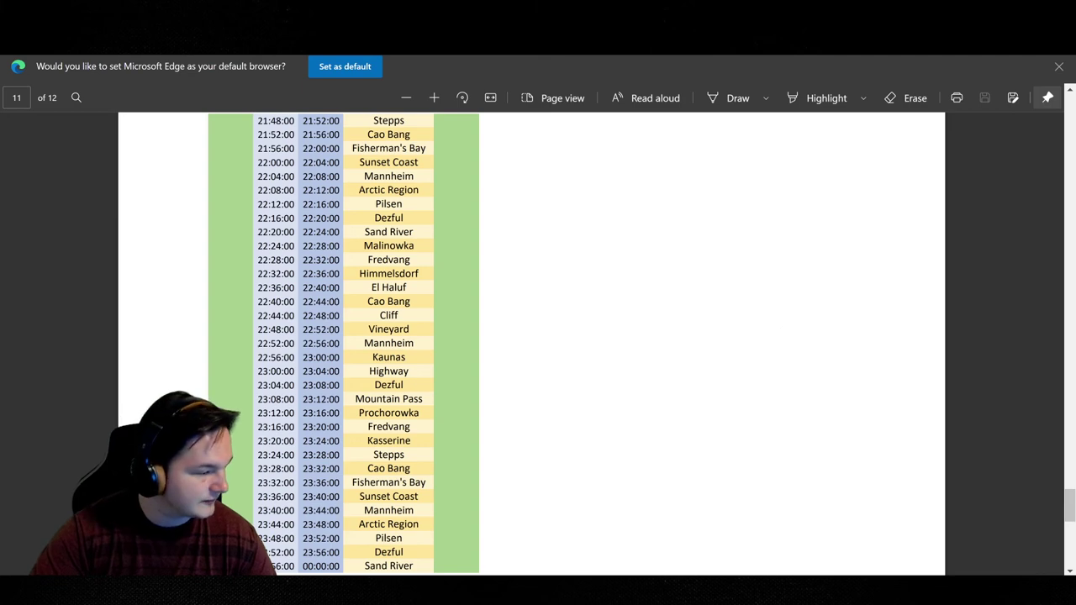
# Switch to OBS Studio over the page 11 schedule while recording continues
pyautogui.hotkey('alt', 'Tab')
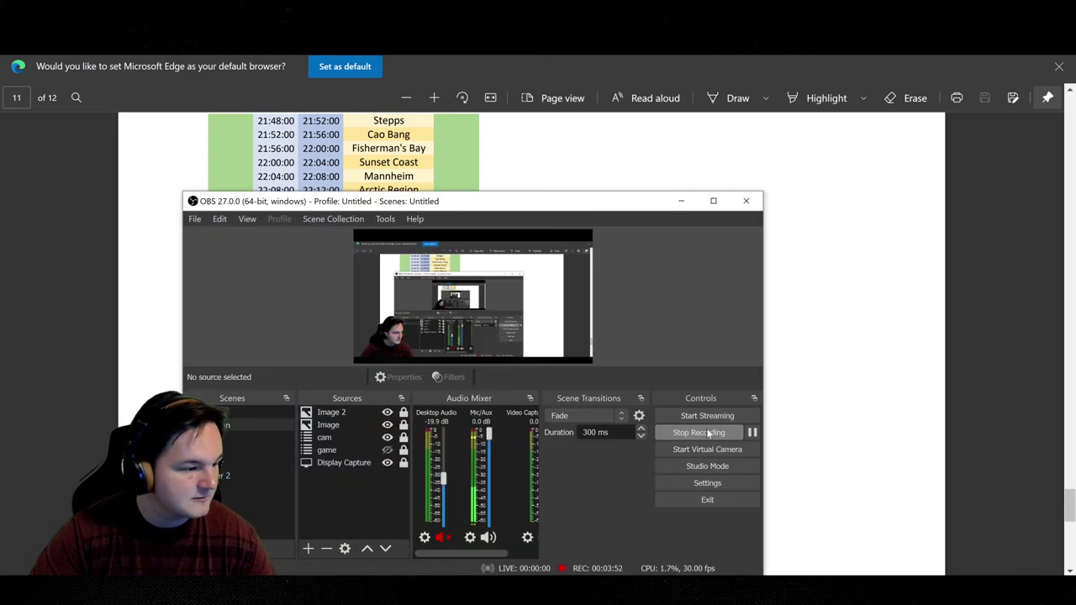